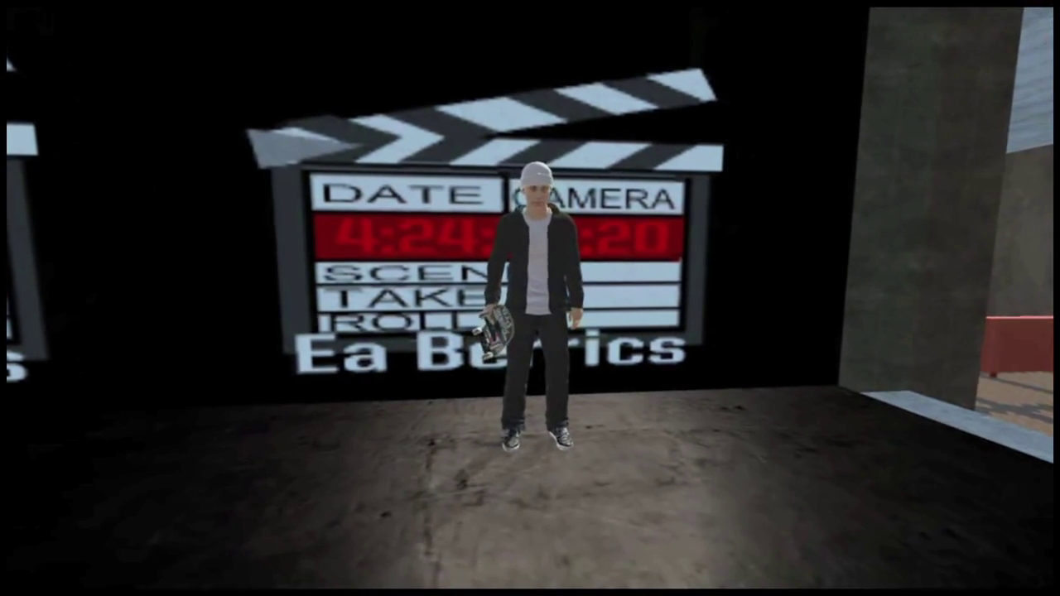
key("a")
key("w")
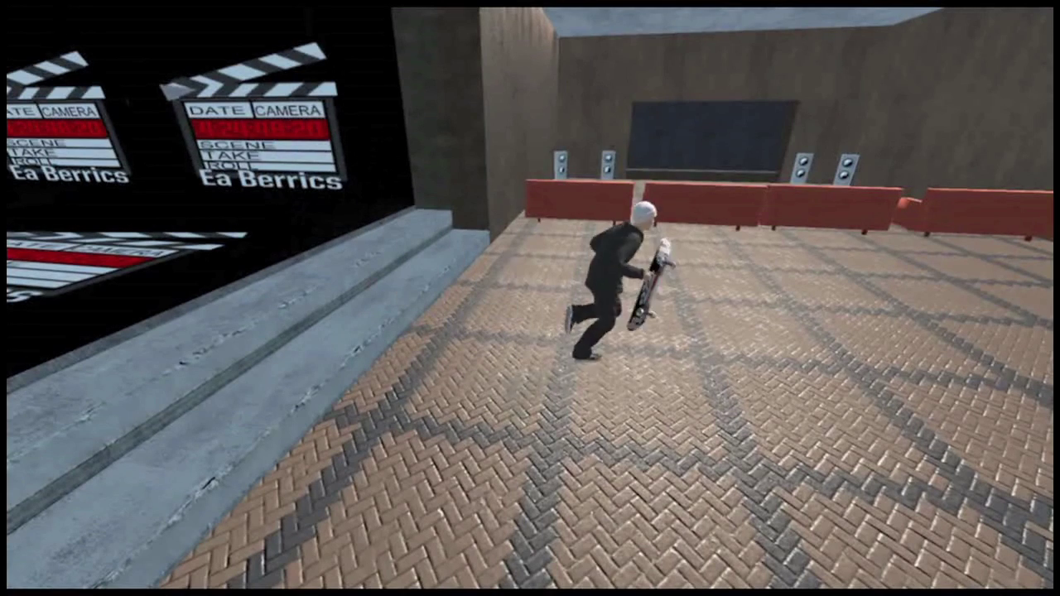
key("space")
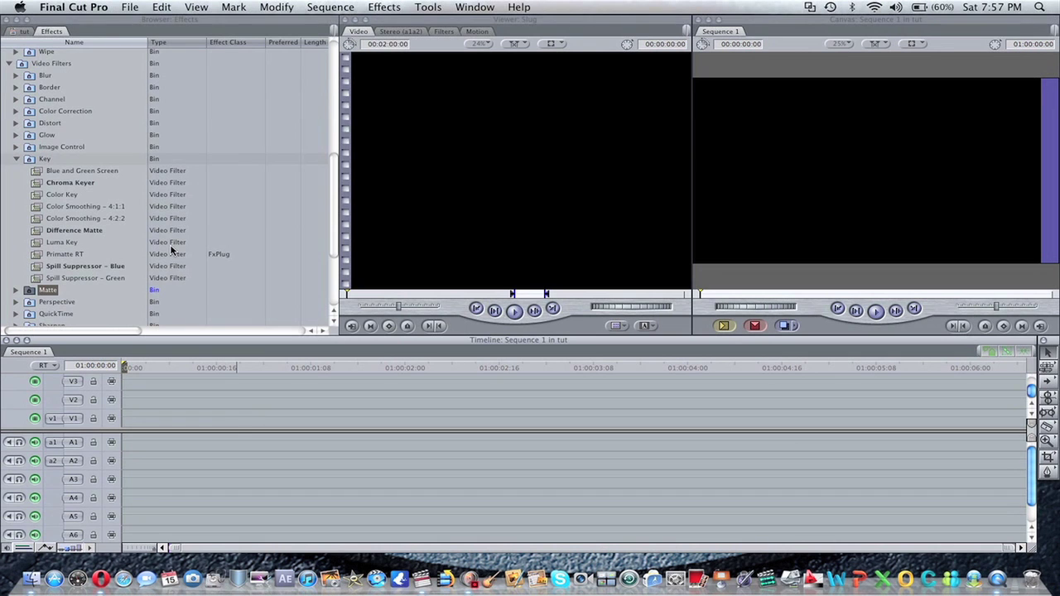
Step: Place the green-screen video.avi clip on track V1 at the start of Sequence 1
scroll(105, 131, "up", 8)
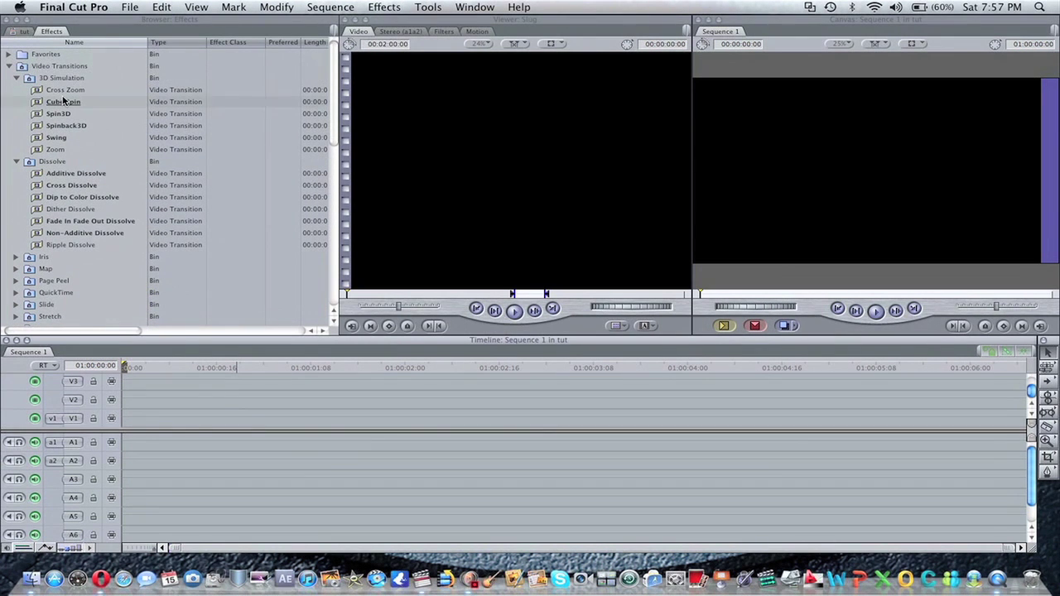
left_click(26, 31)
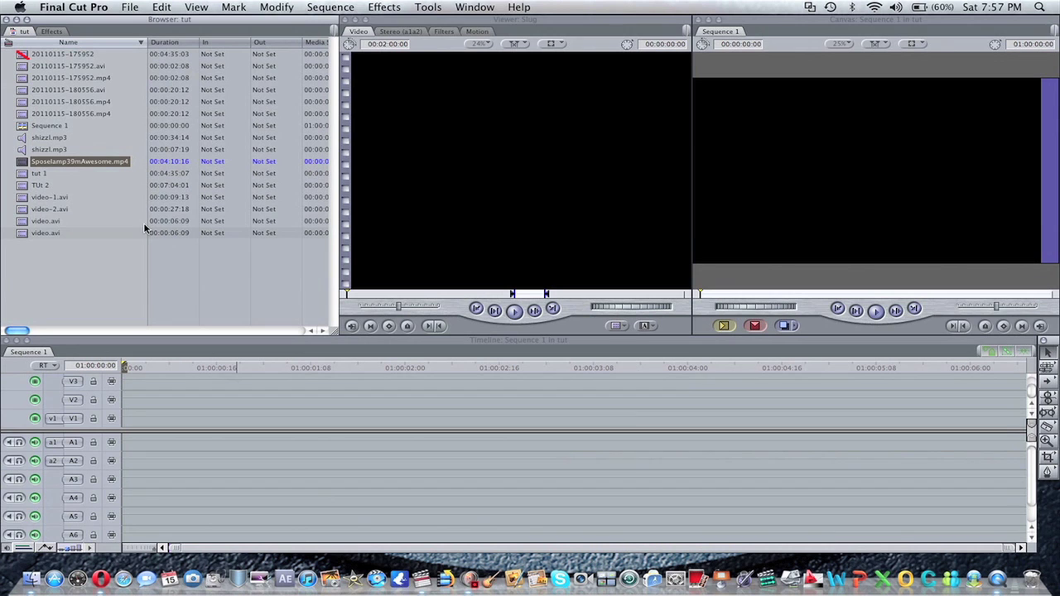
left_click_drag(83, 222, 130, 425)
scroll(235, 432, "right", 10)
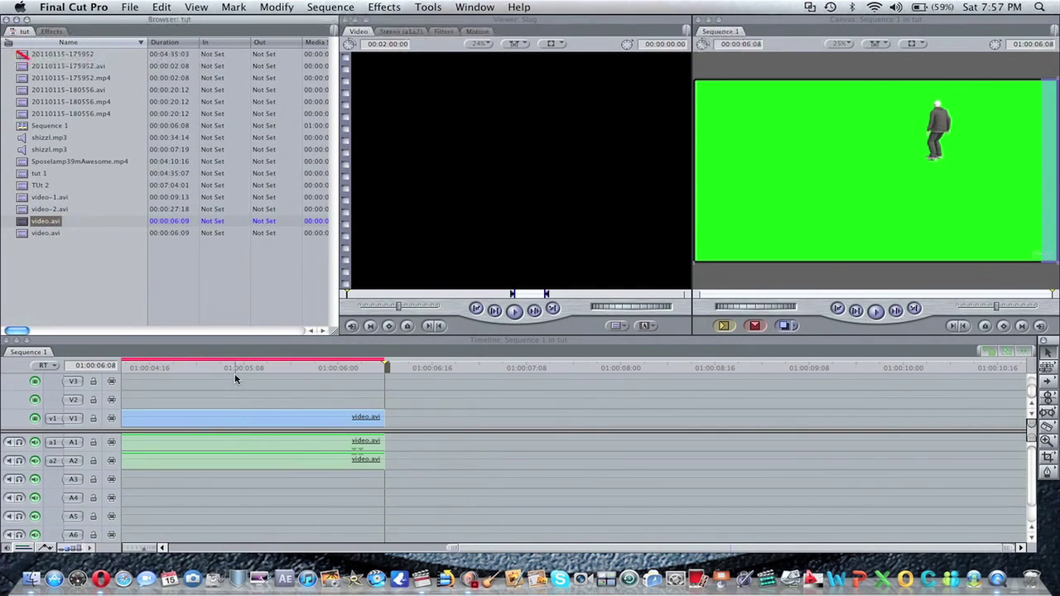
Step: Render the video.avi clip on V1 using Render Only with Needs Render and with For Playback
left_click(257, 419)
left_click(273, 6)
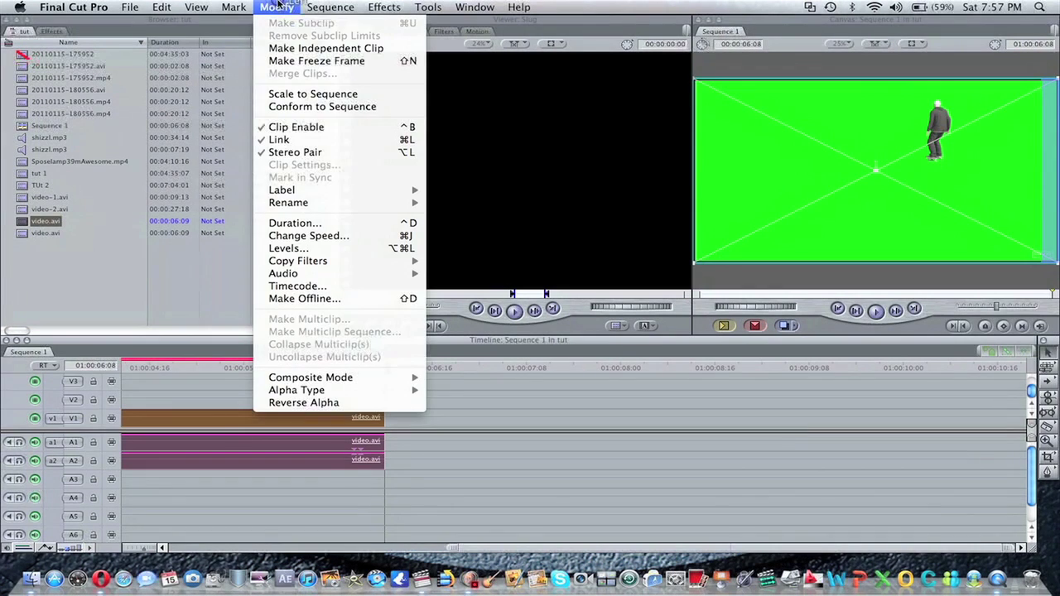
mouse_move(331, 7)
mouse_move(335, 48)
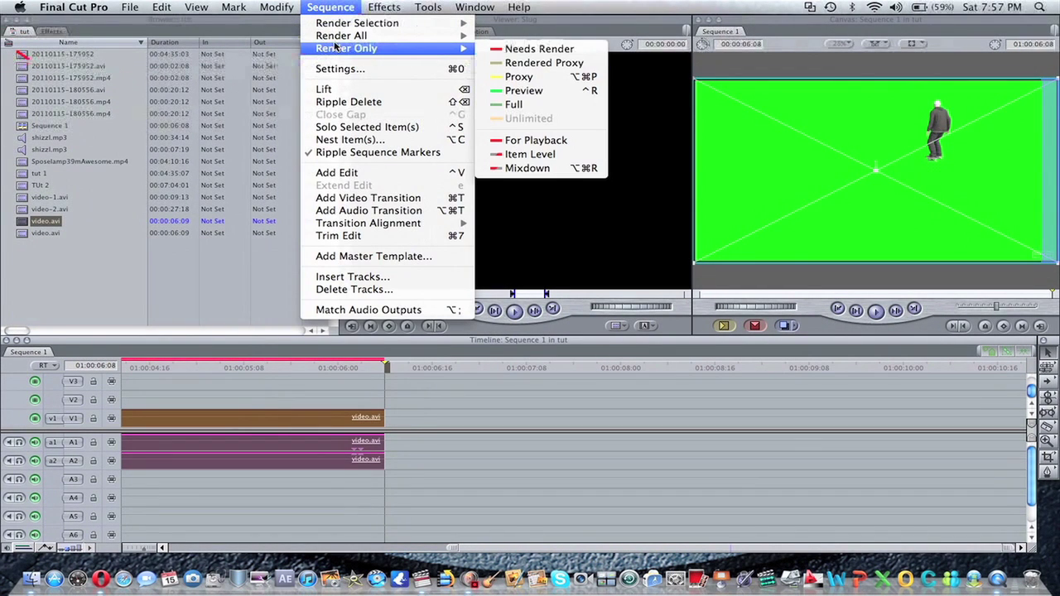
left_click(539, 49)
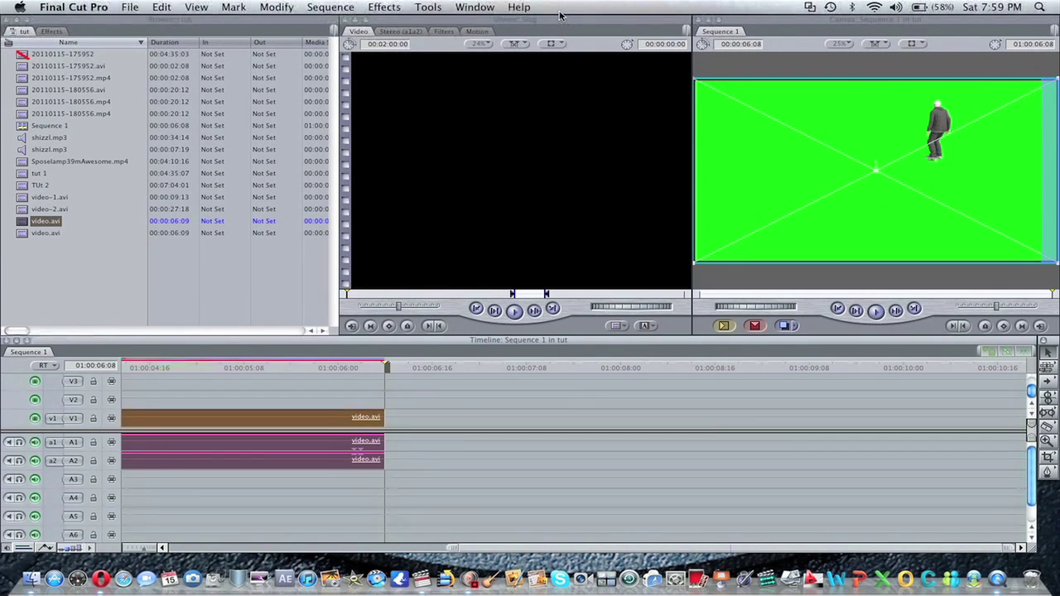
left_click(331, 7)
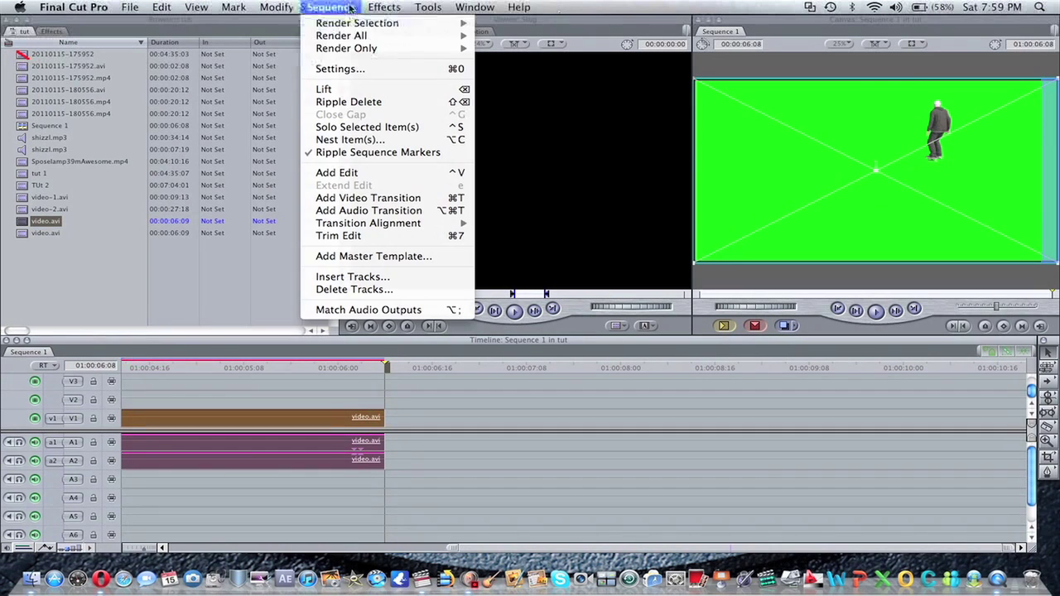
mouse_move(377, 47)
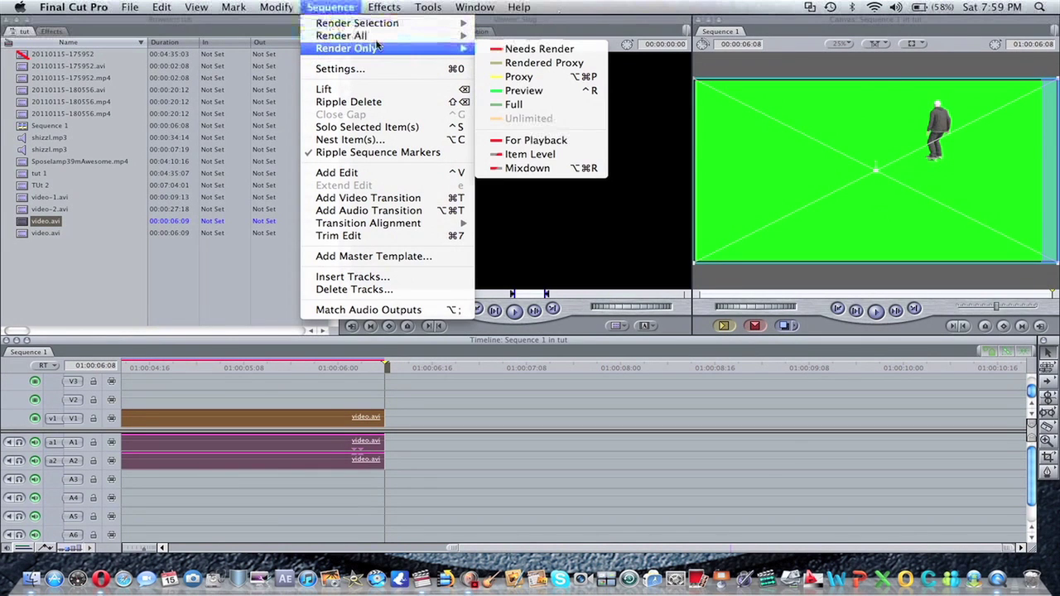
left_click(522, 140)
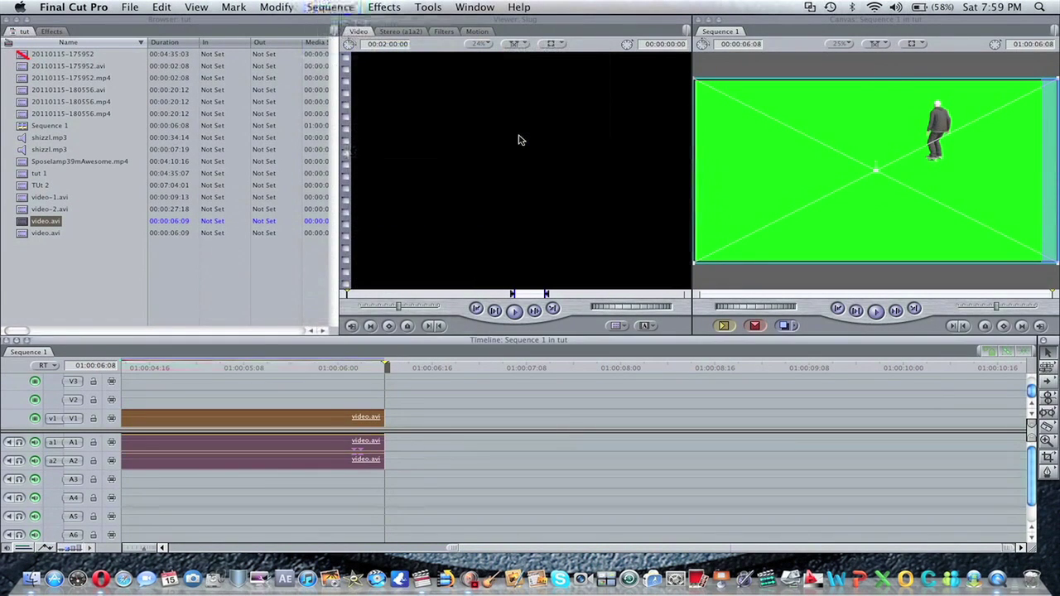
Step: Place Sposelamp39mAwesome.mp4 on track V2 at the sequence start and trim its end to match video.avi
left_click_drag(46, 161, 115, 395)
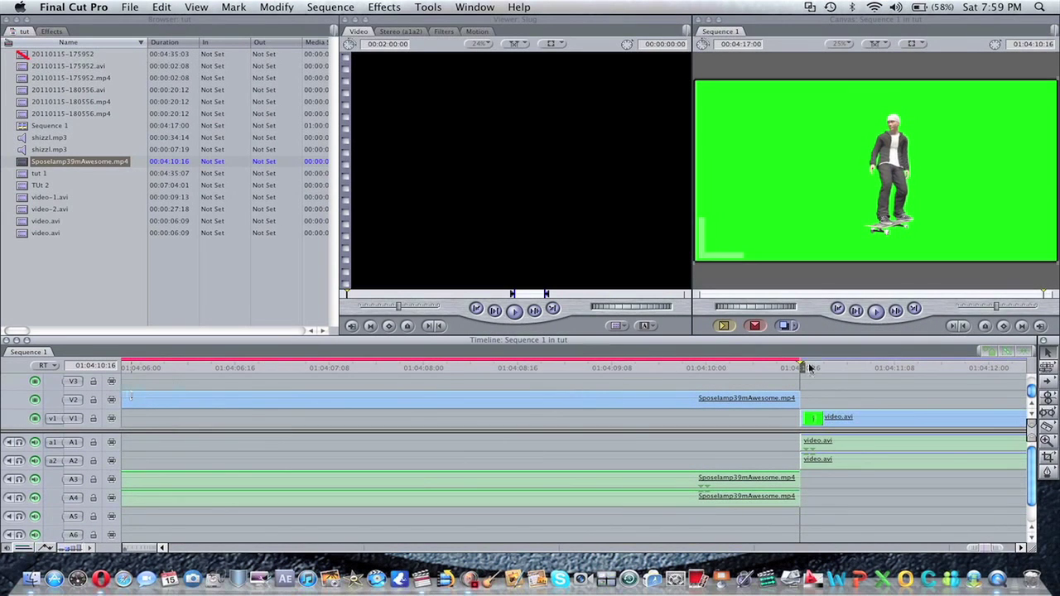
key("super+z")
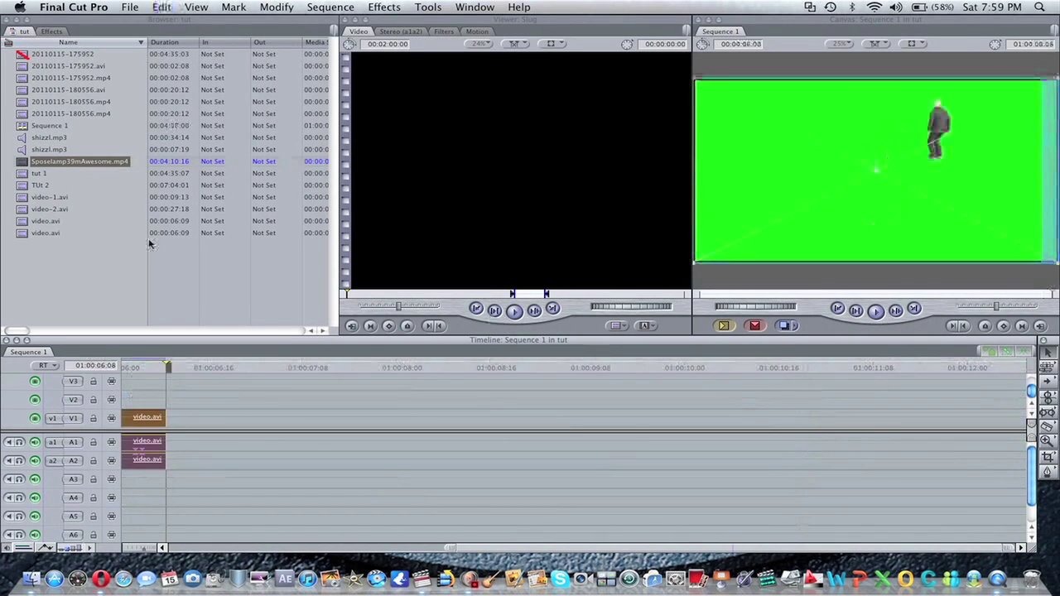
left_click_drag(48, 163, 183, 398)
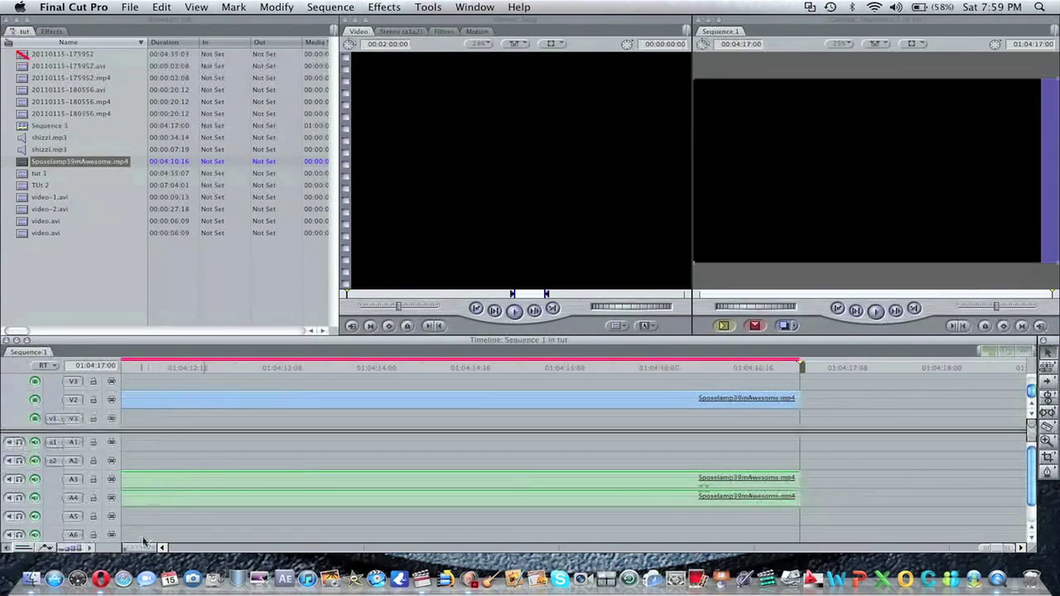
left_click_drag(144, 546, 161, 551)
left_click_drag(215, 400, 149, 399)
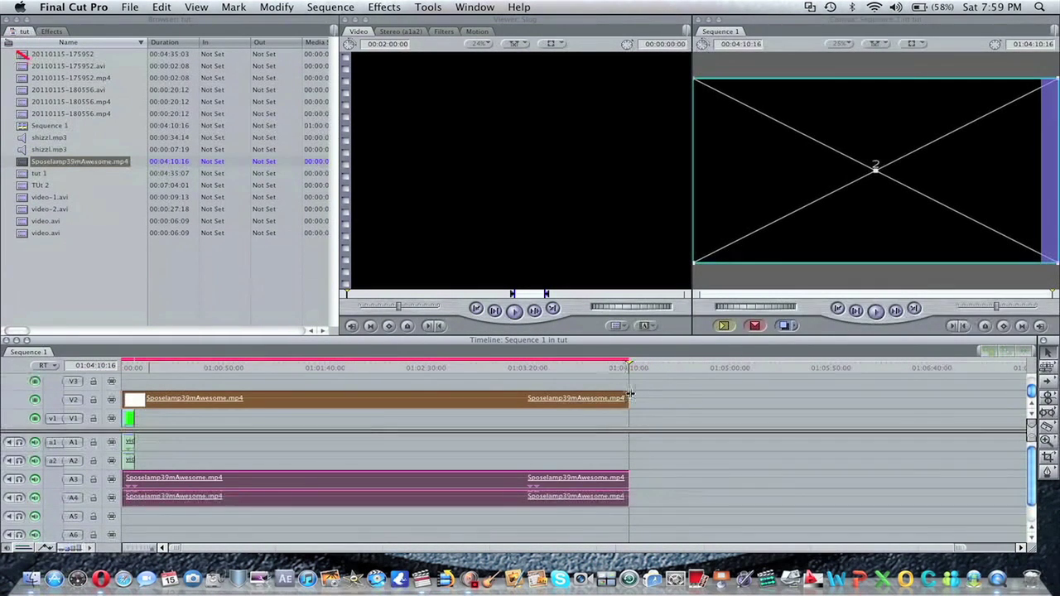
left_click_drag(256, 412, 136, 401)
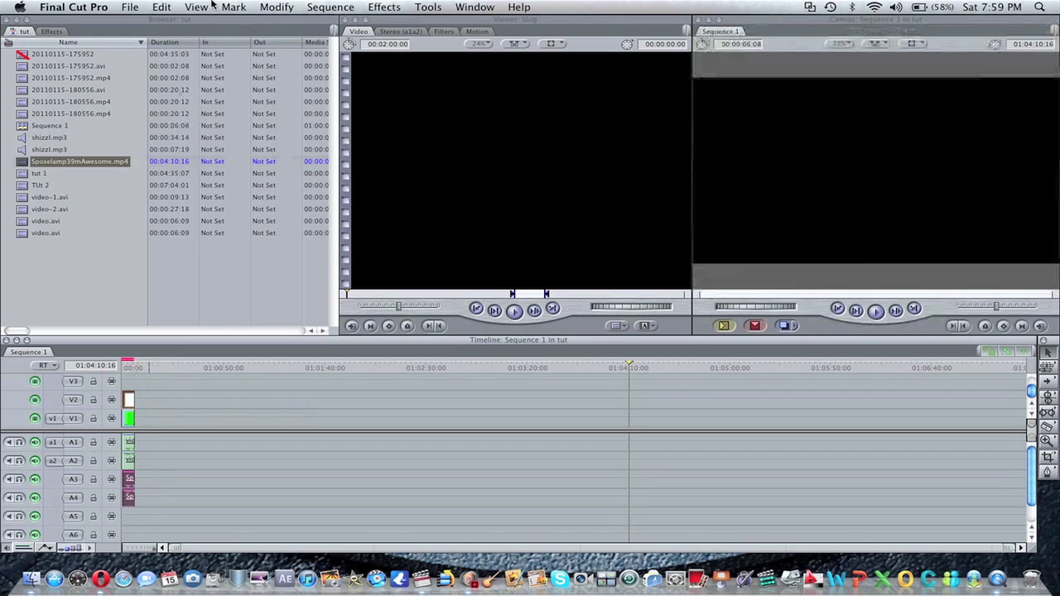
Step: Render the trimmed Sposelamp39mAwesome.mp4 section using Render Only with Needs Render and with For Playback
left_click(331, 7)
mouse_move(461, 48)
left_click(497, 49)
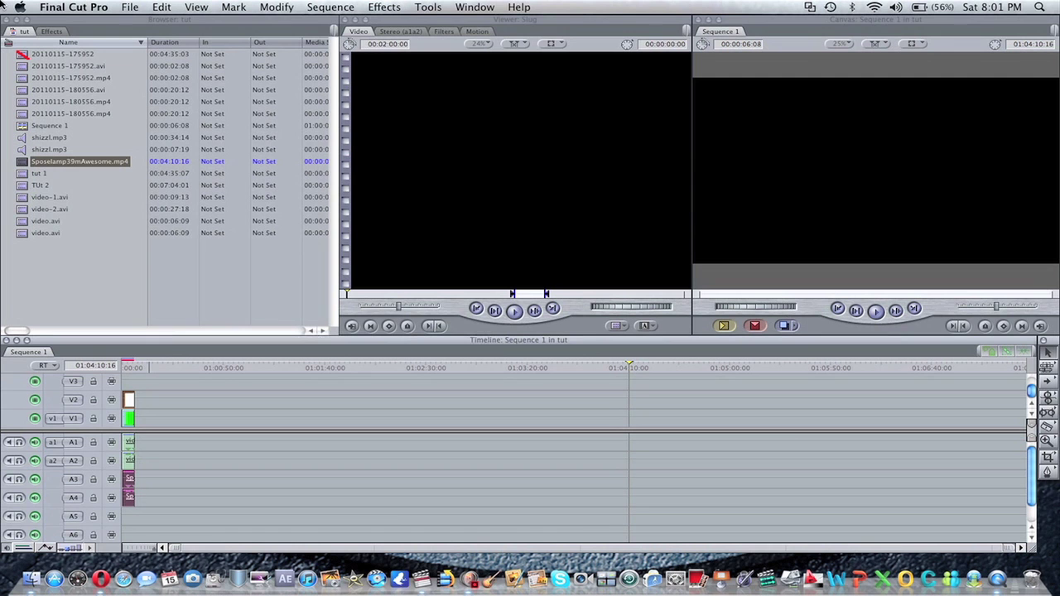
left_click(329, 7)
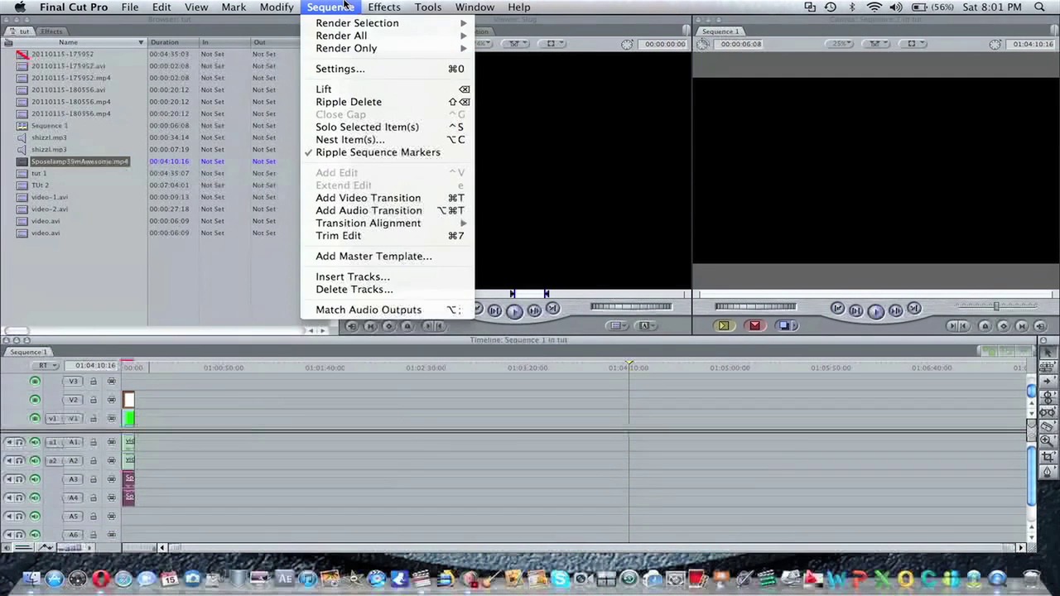
mouse_move(364, 48)
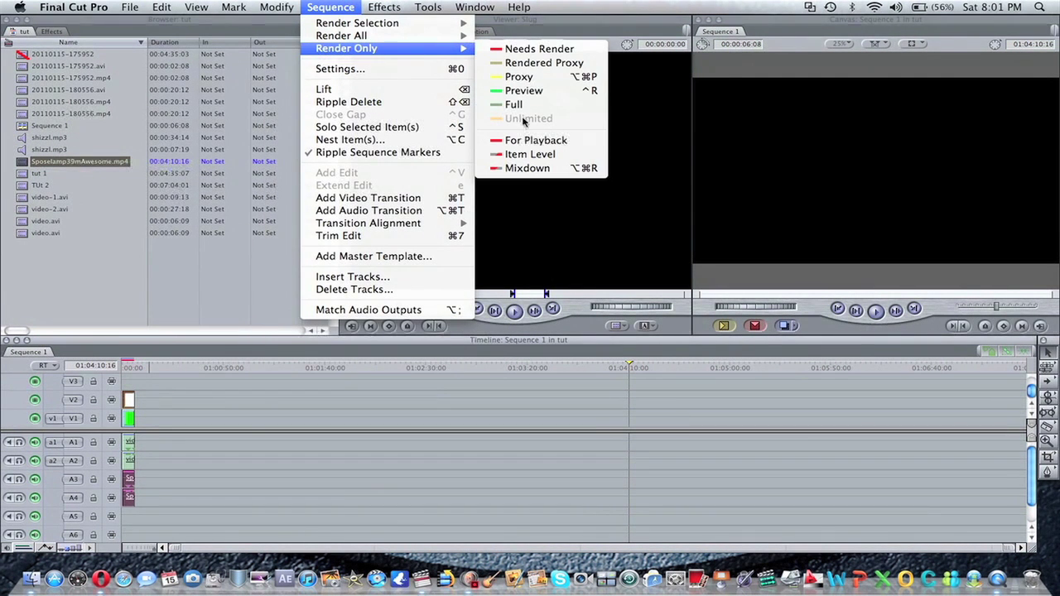
left_click(532, 140)
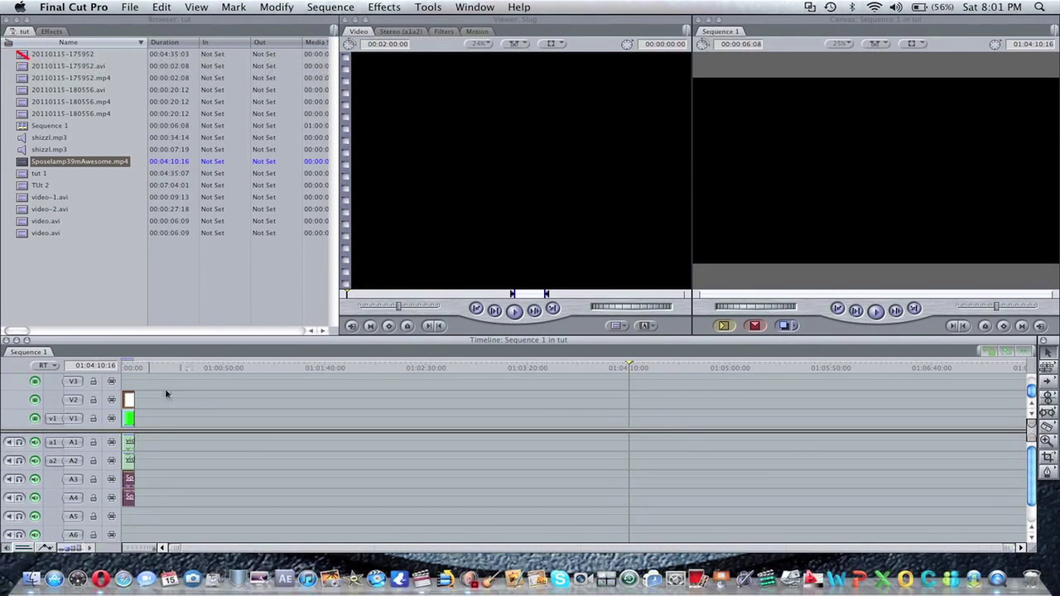
Step: Move the video.avi clip from V1 up to track V3, above Sposelamp39mAwesome.mp4
left_click(140, 543)
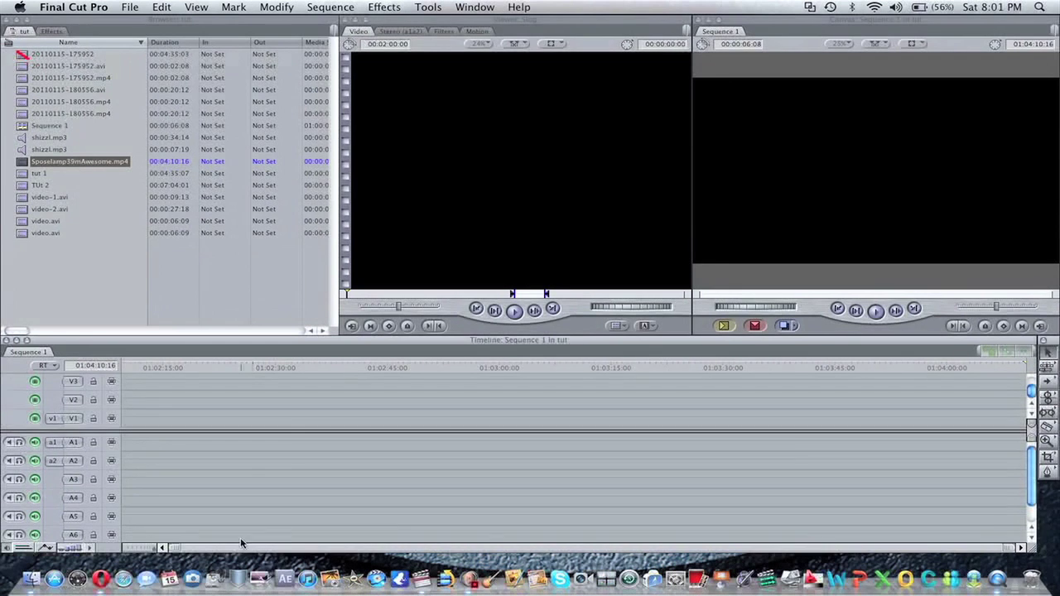
scroll(273, 397, "up", 3)
key("Home")
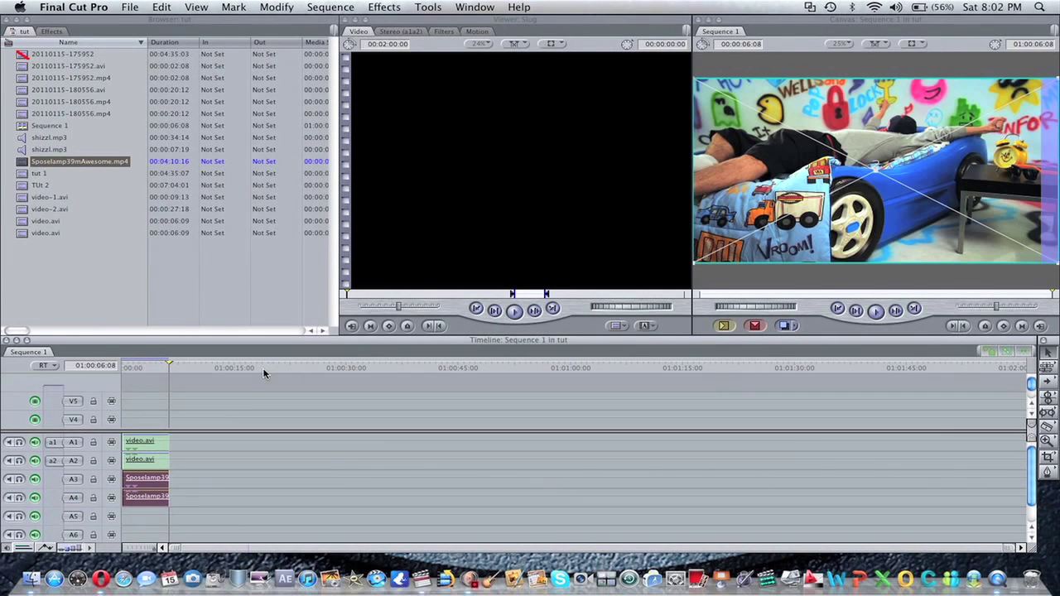
scroll(230, 409, "down", 3)
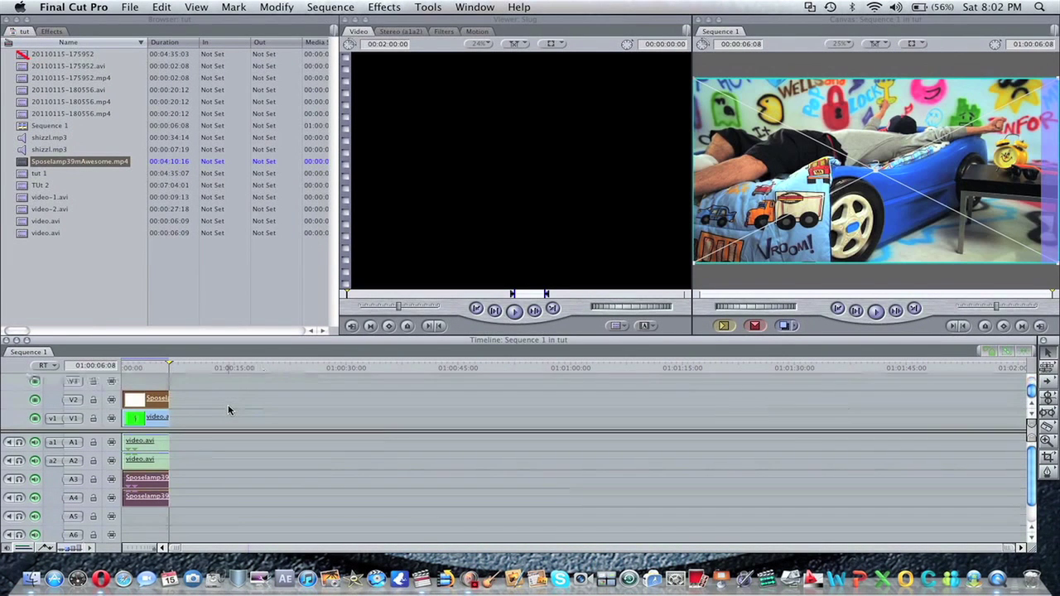
left_click(164, 420)
left_click(150, 420)
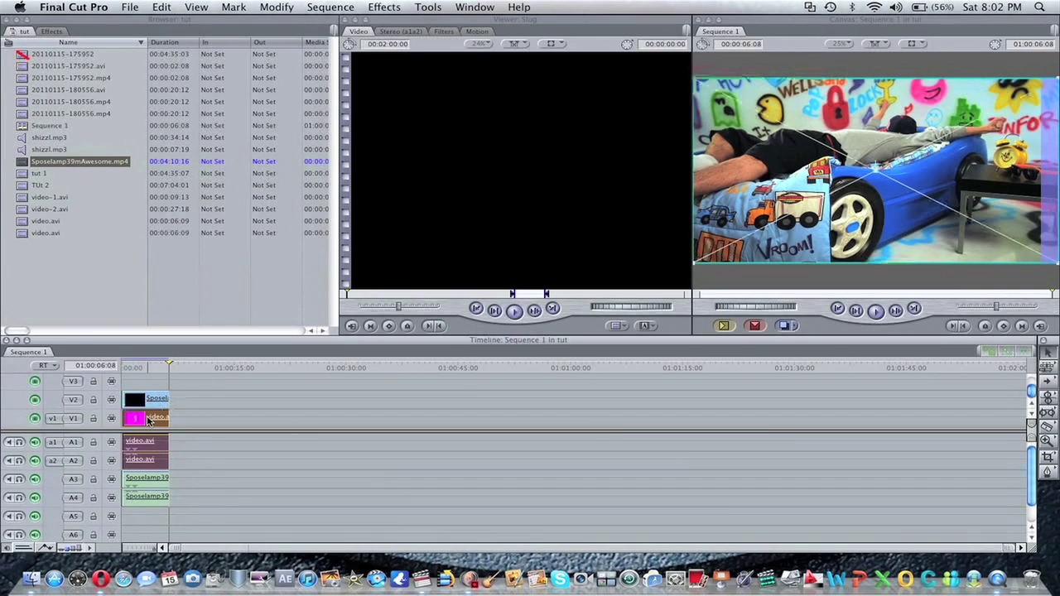
left_click_drag(145, 396, 145, 395)
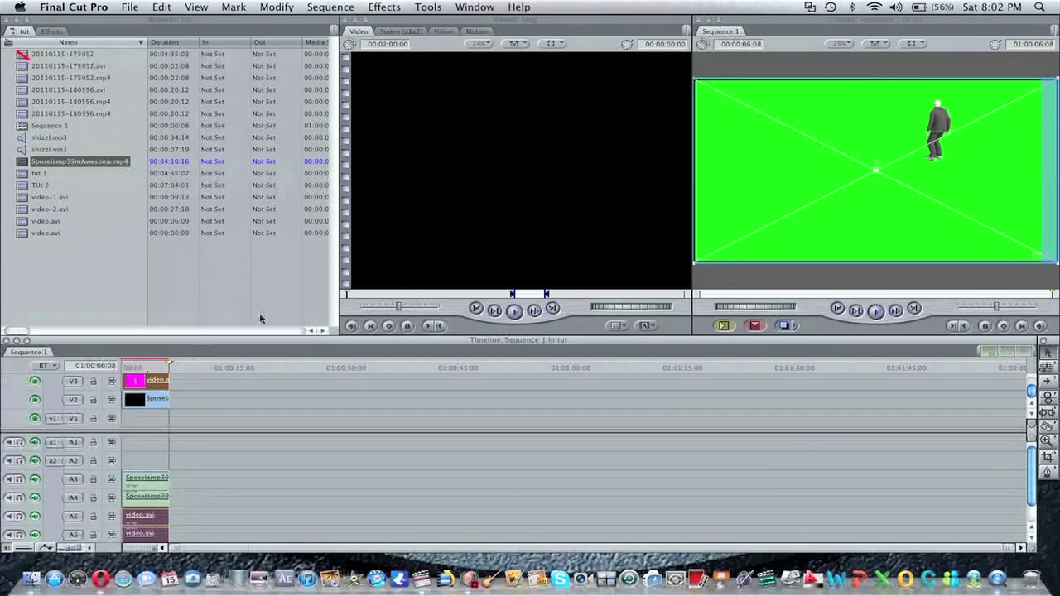
Step: Apply the Chroma Keyer video filter to the video.avi clip on track V3
left_click(53, 31)
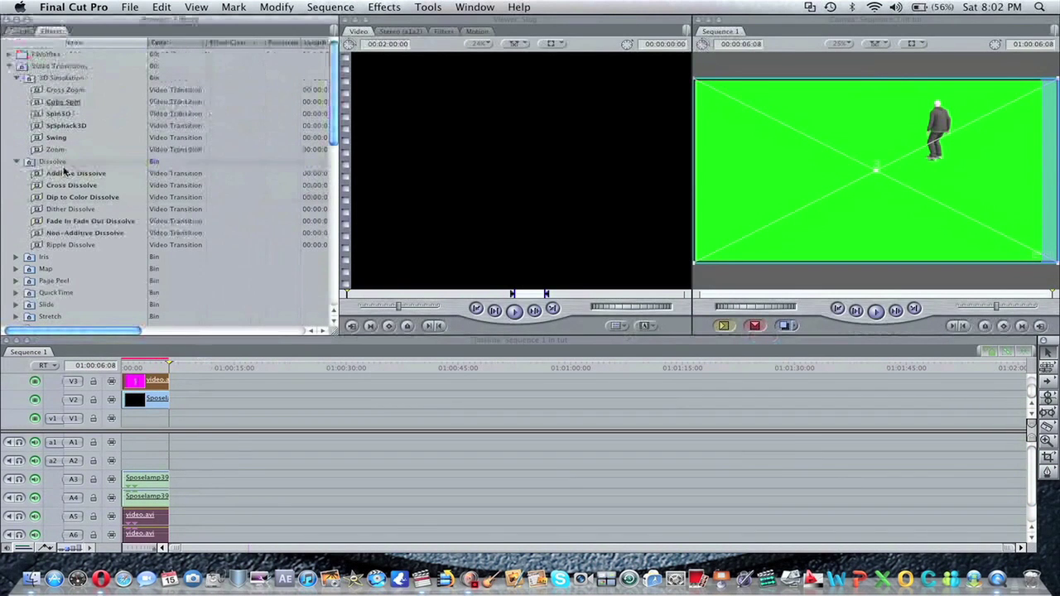
scroll(64, 174, "down", 10)
scroll(70, 209, "up", 3)
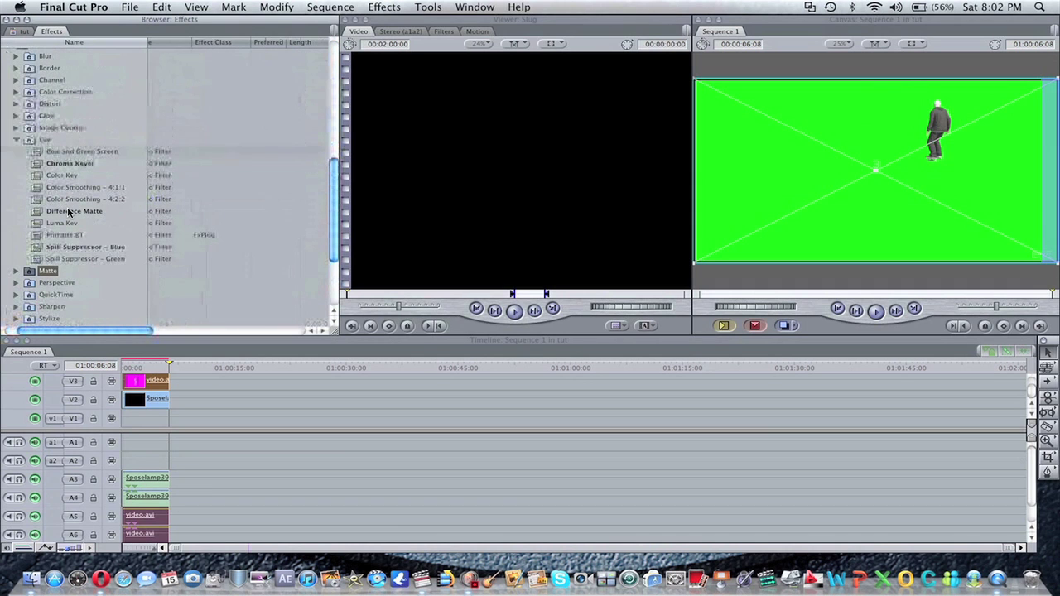
left_click_drag(70, 163, 151, 386)
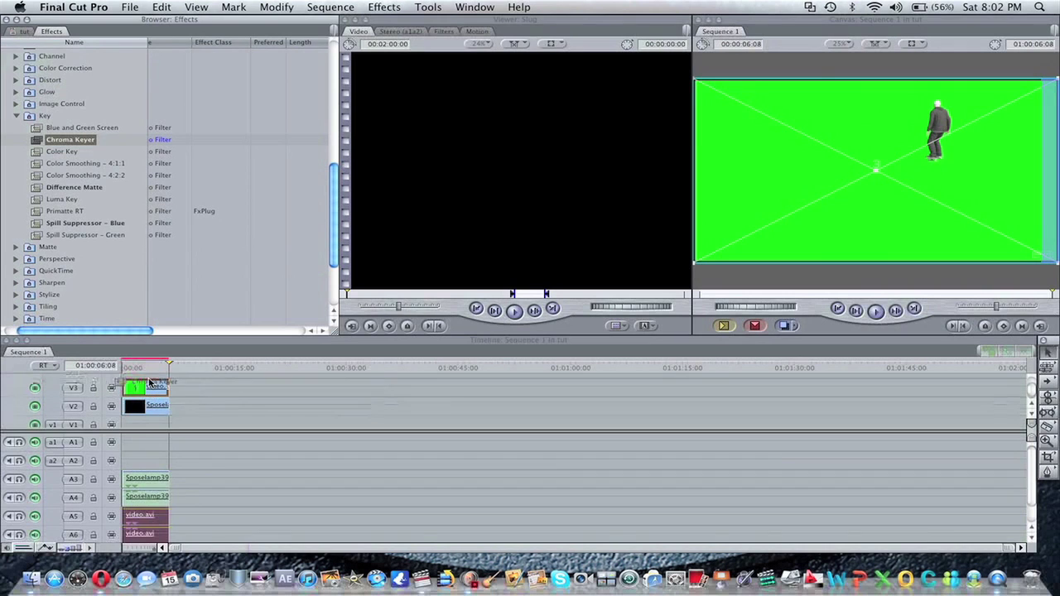
left_click(152, 386)
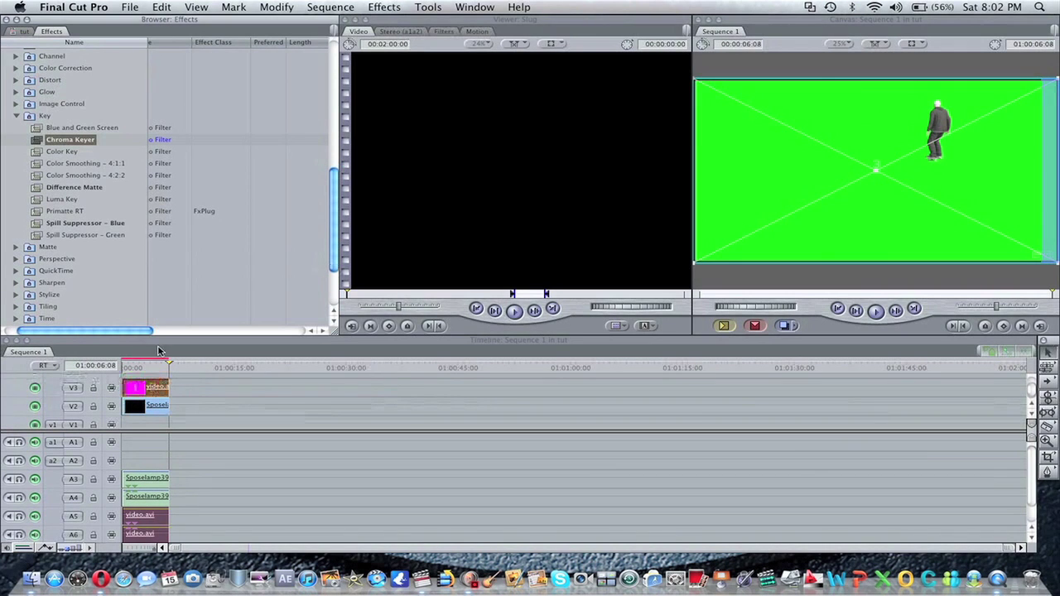
Step: Key out video.avi's green background in Chroma Keyer by widening the green hue range, enabling Luma, and extending the saturation and luma ranges
double_click(133, 382)
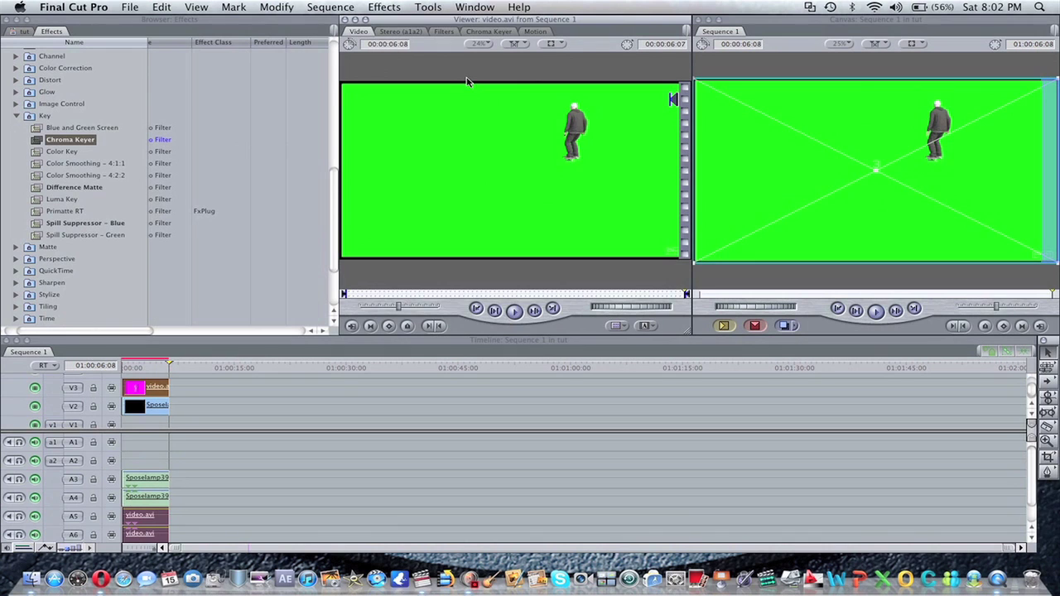
left_click(489, 31)
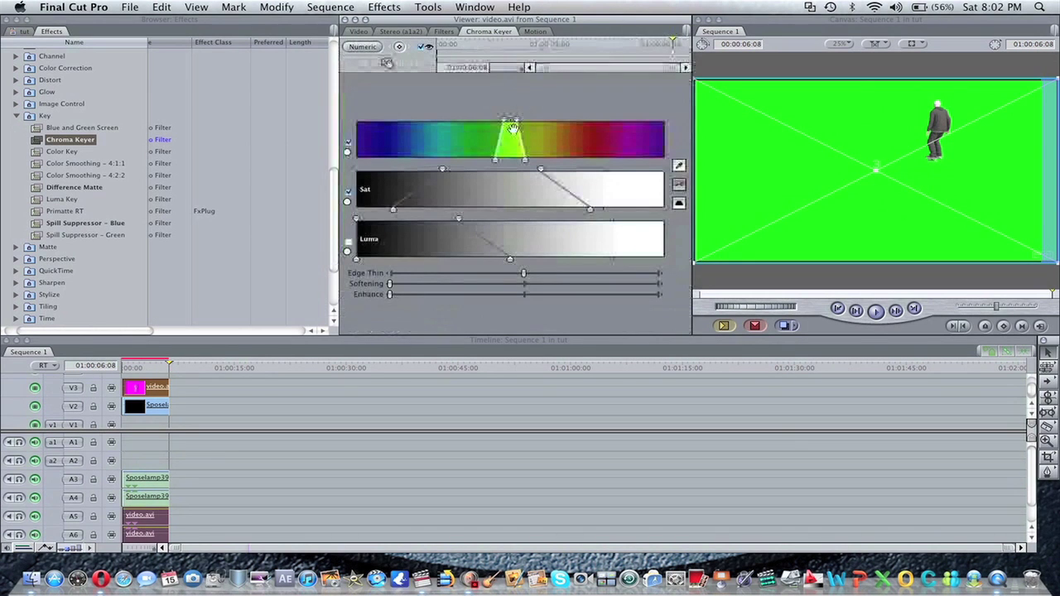
left_click_drag(512, 128, 533, 137)
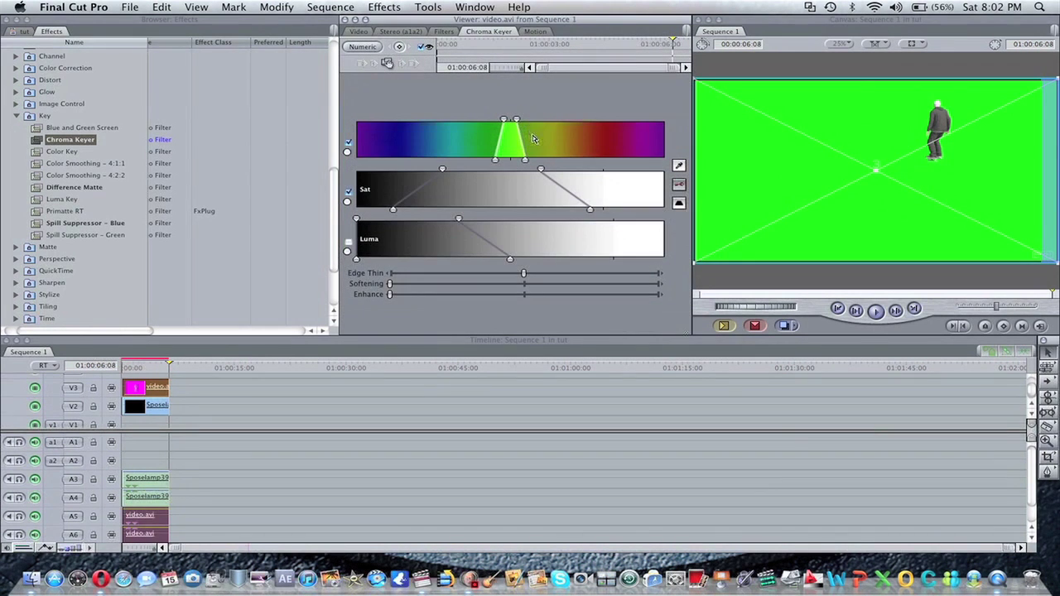
left_click_drag(517, 121, 570, 135)
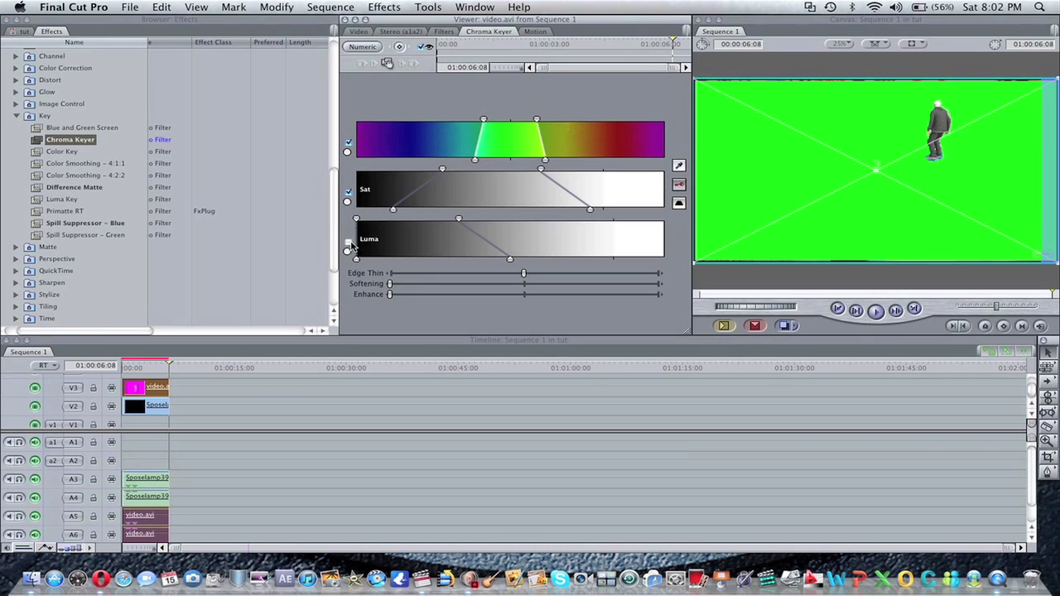
left_click_drag(487, 169, 541, 171)
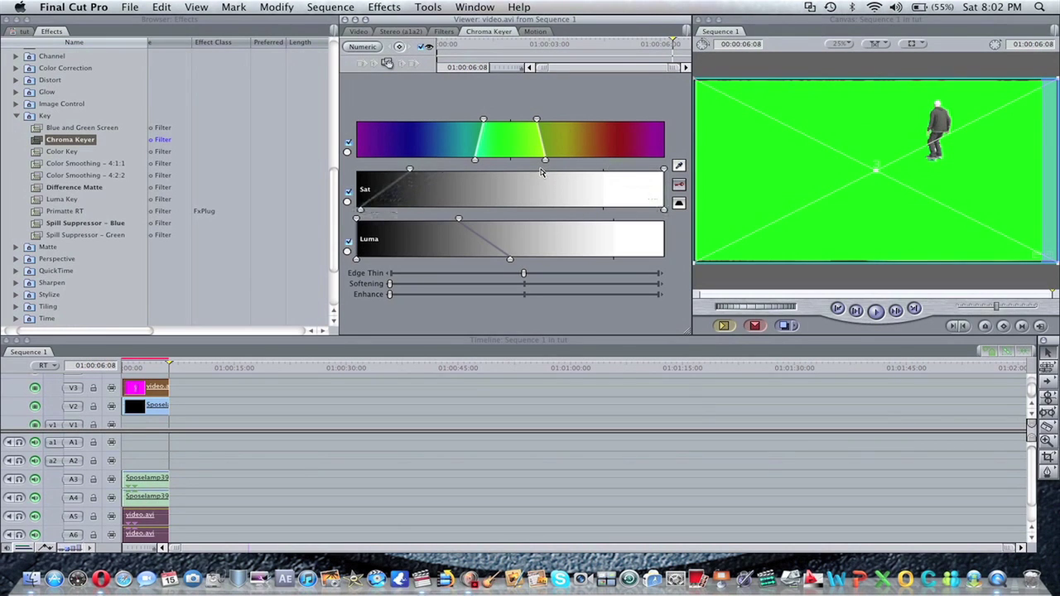
left_click_drag(462, 218, 458, 222)
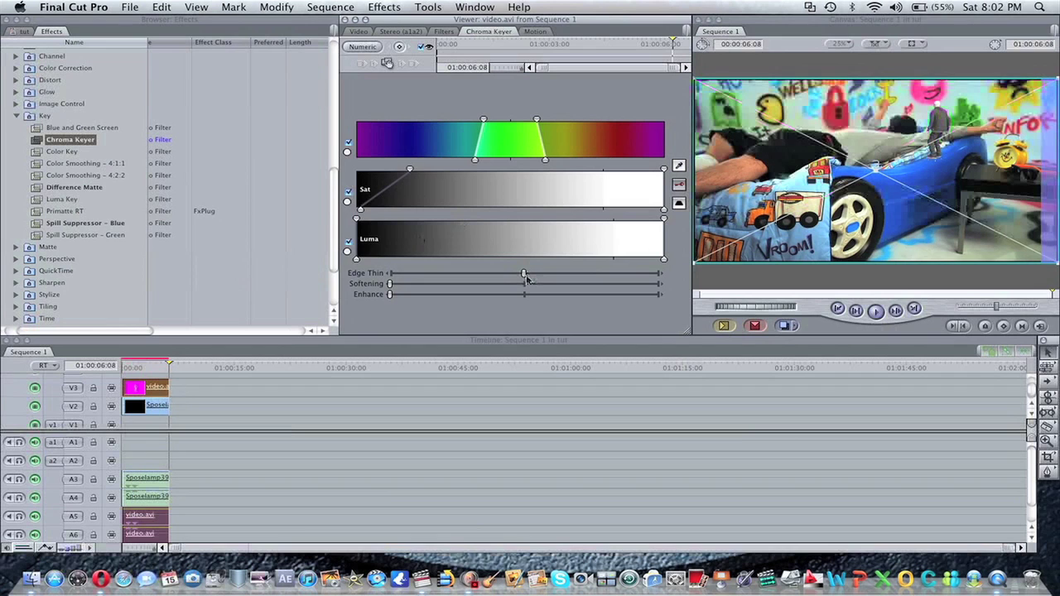
mouse_move(525, 277)
left_mouse_down()
mouse_move(549, 278)
mouse_move(525, 275)
left_mouse_up()
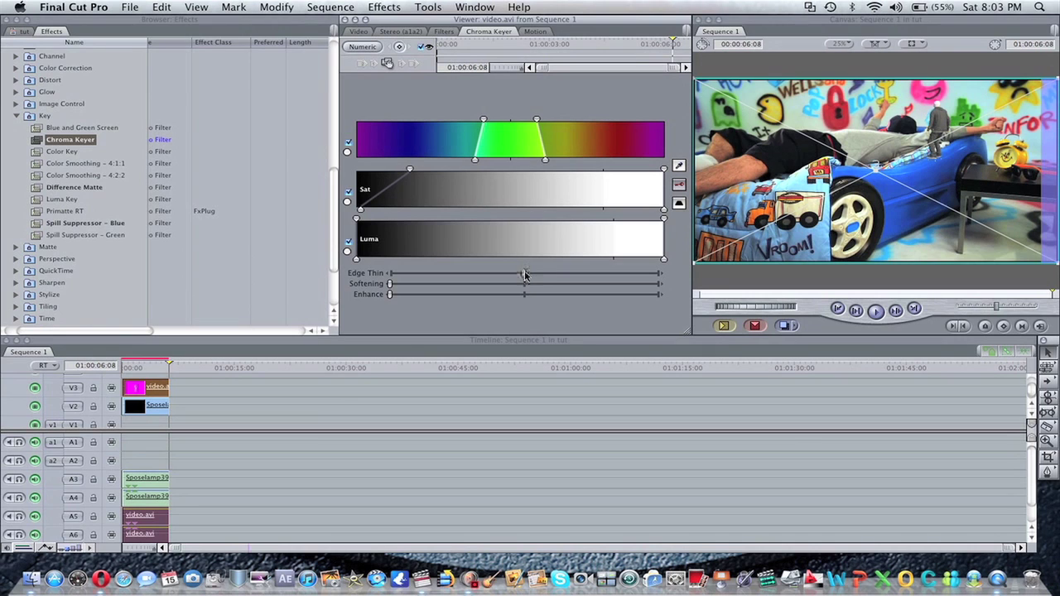
mouse_move(395, 286)
left_mouse_down()
mouse_move(477, 285)
mouse_move(390, 286)
left_mouse_up()
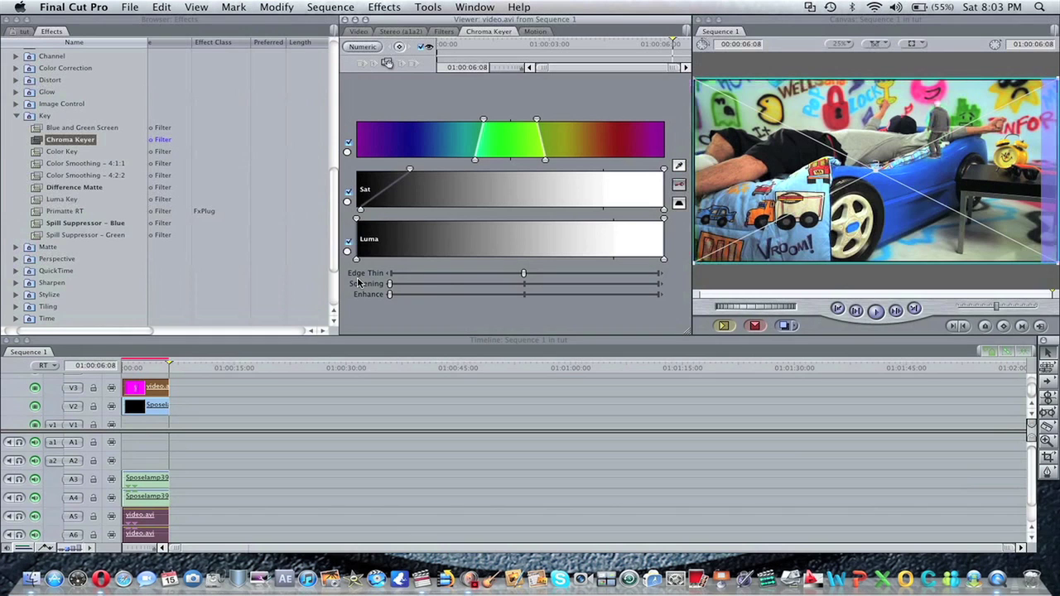
Step: Render the keyed video.avi and Sposelamp39mAwesome.mp4 section of the sequence using Render Only with Needs Render
left_click(328, 7)
mouse_move(350, 48)
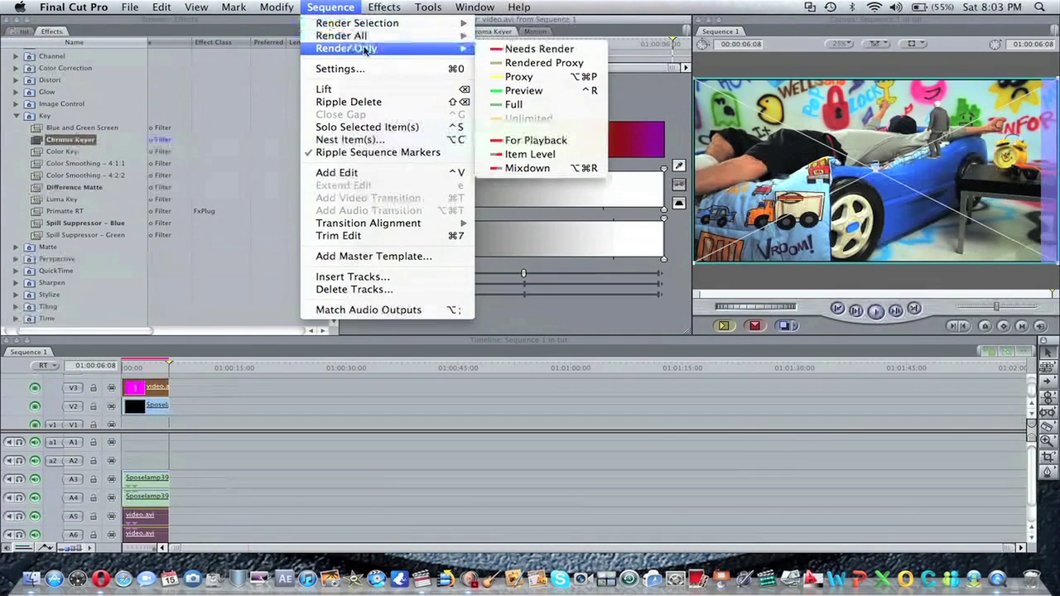
left_click(509, 49)
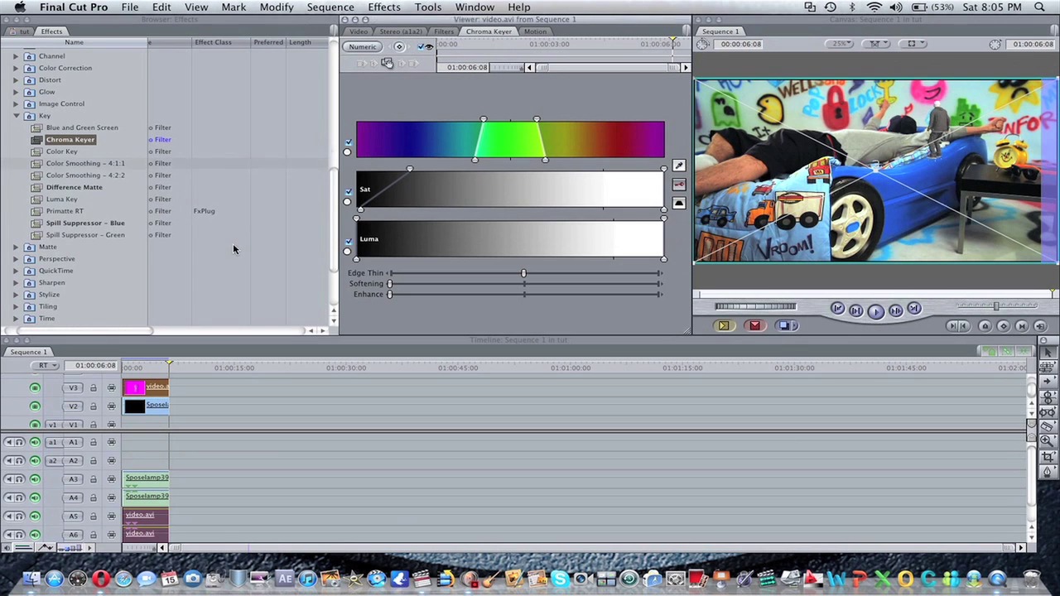
Step: Play the rendered skater composite twice from the start of the sequence, raising the system volume to check picture and sound
left_click(141, 365)
left_click_drag(141, 365, 109, 365)
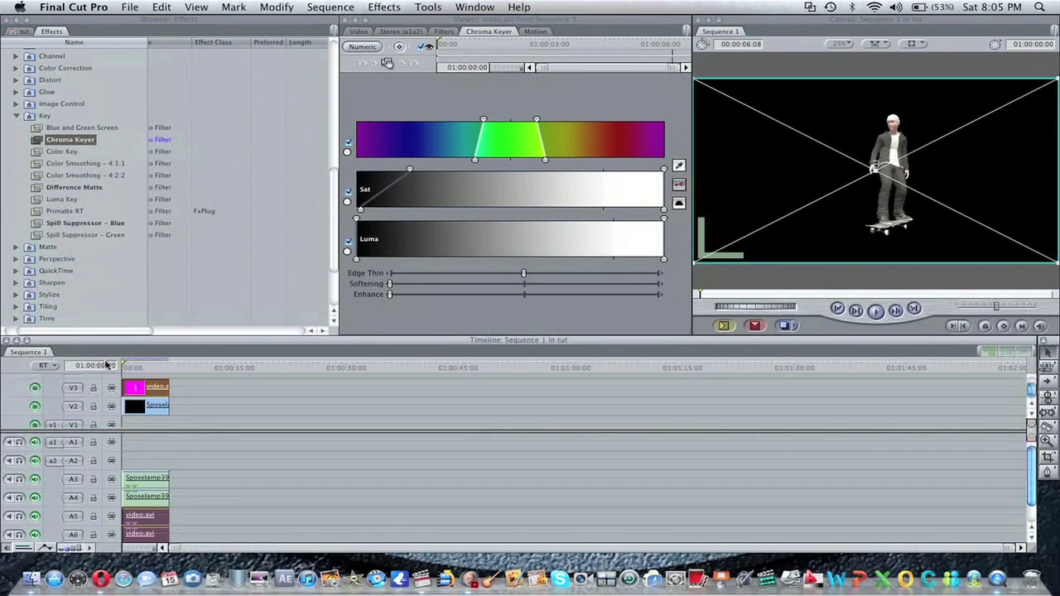
left_click(875, 310)
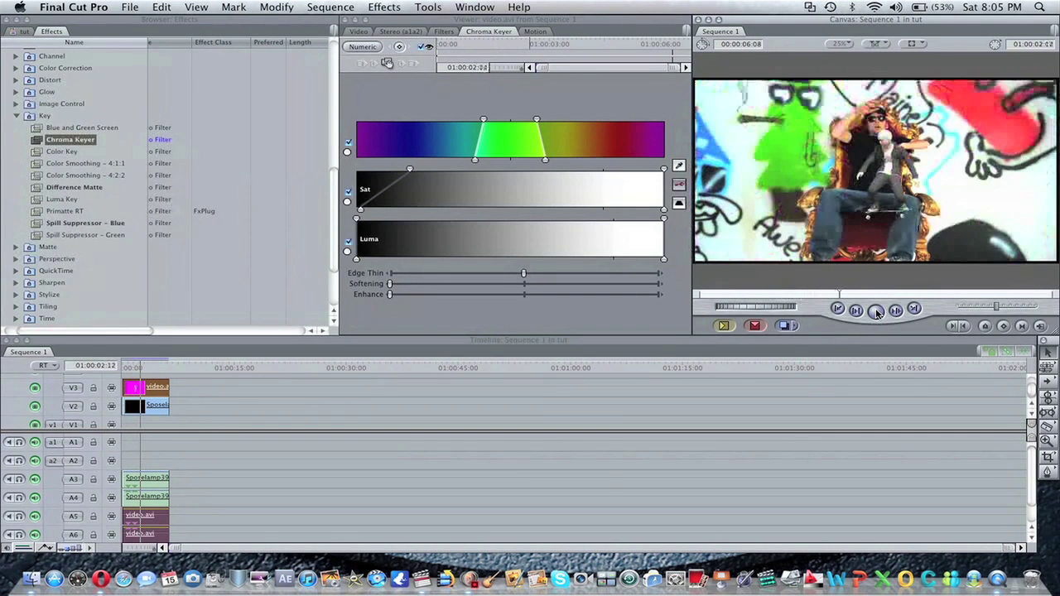
key("XF86AudioRaiseVolume")
key("XF86AudioRaiseVolume")
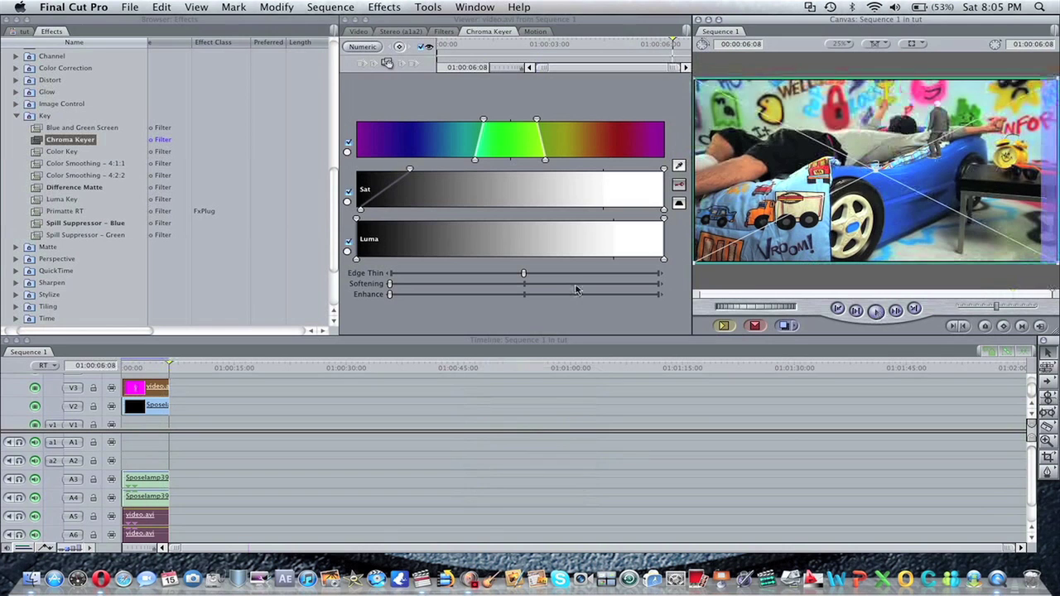
left_click(837, 309)
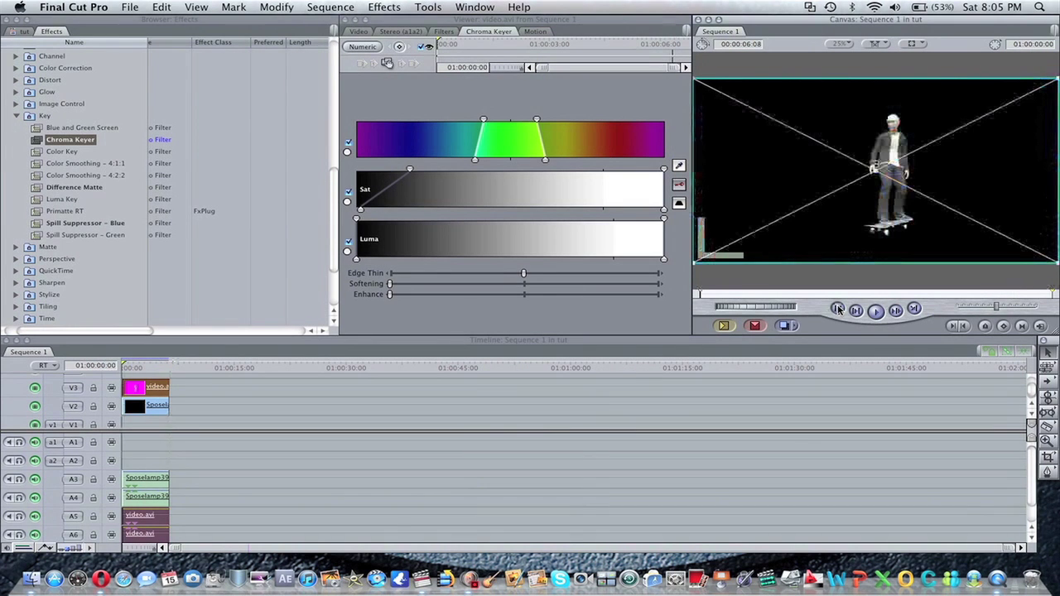
left_click(879, 313)
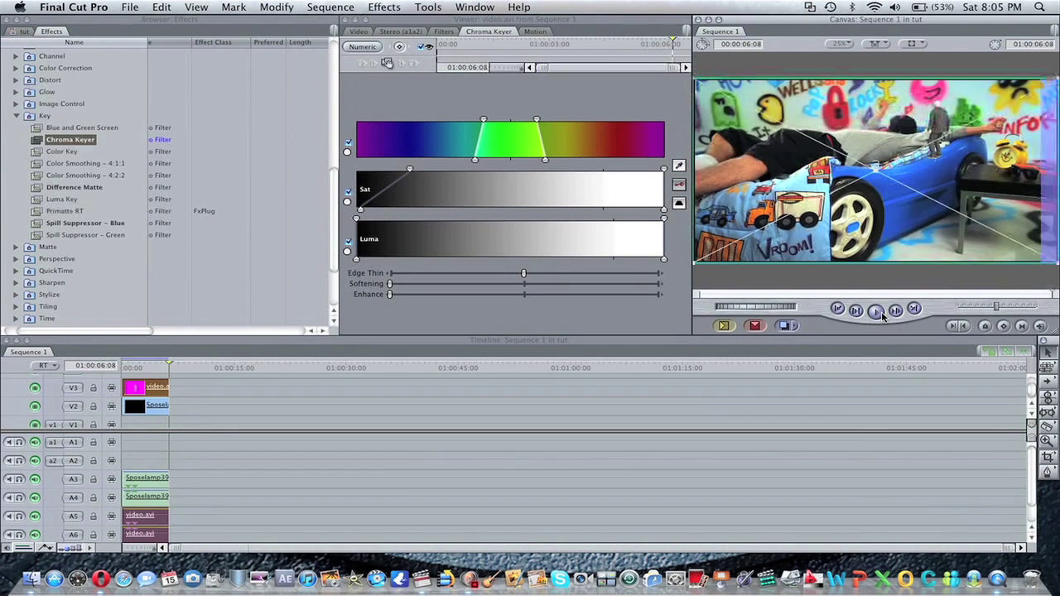
key("XF86AudioRaiseVolume")
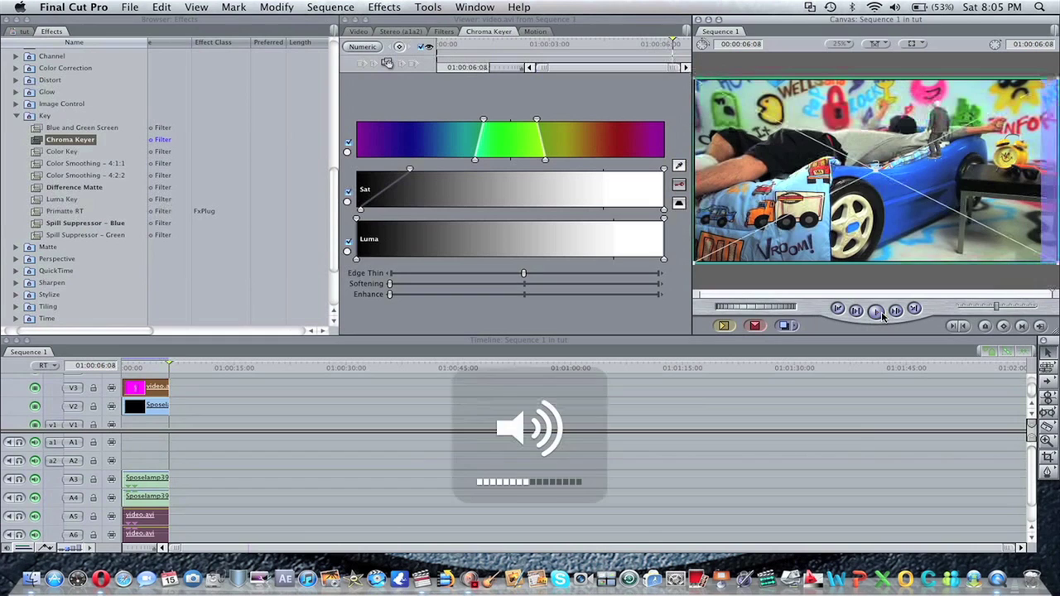